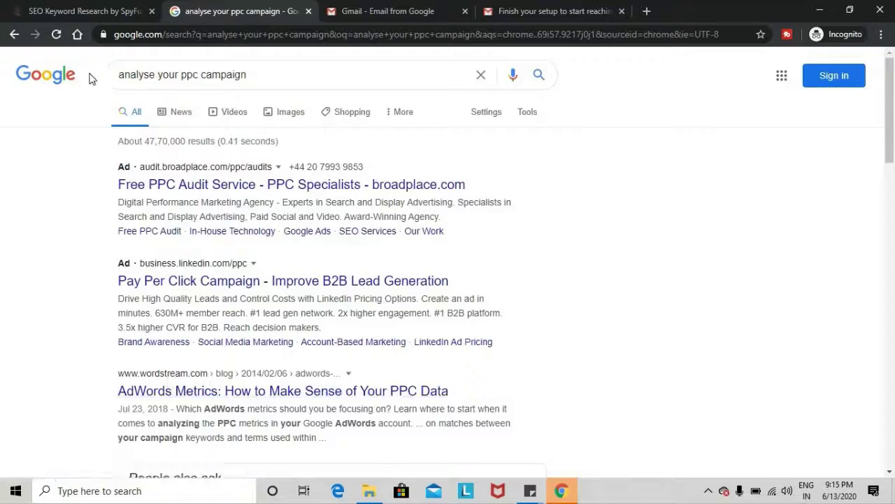
Step: Switch to the SpyFu page and review myntra.com's SEO overview, top organic competitors and shared organic keywords
click(97, 10)
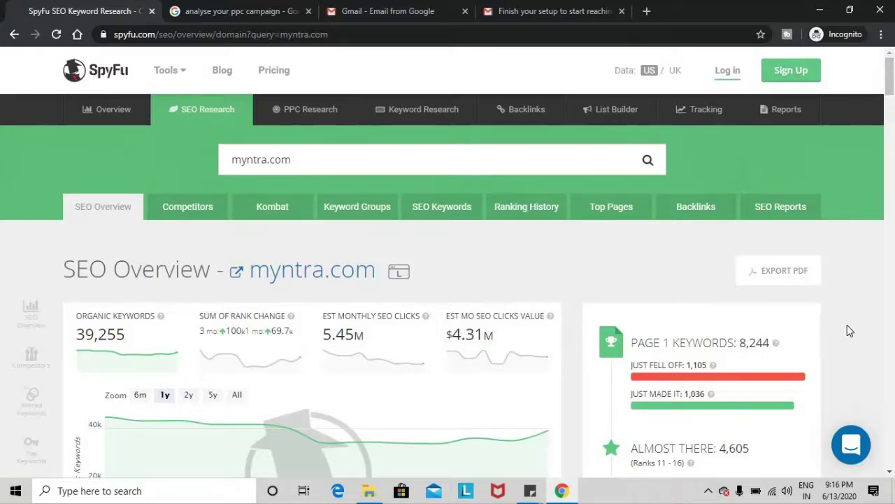
scroll(850, 330, down, 5)
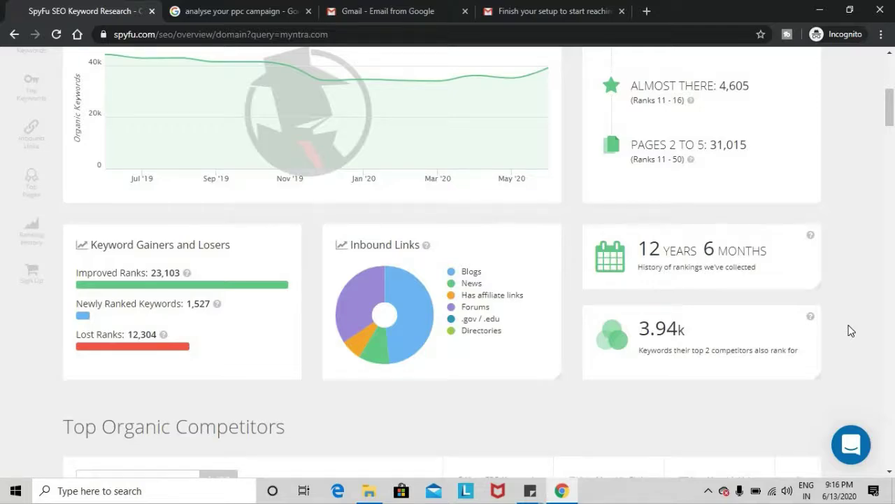
scroll(850, 331, down, 5)
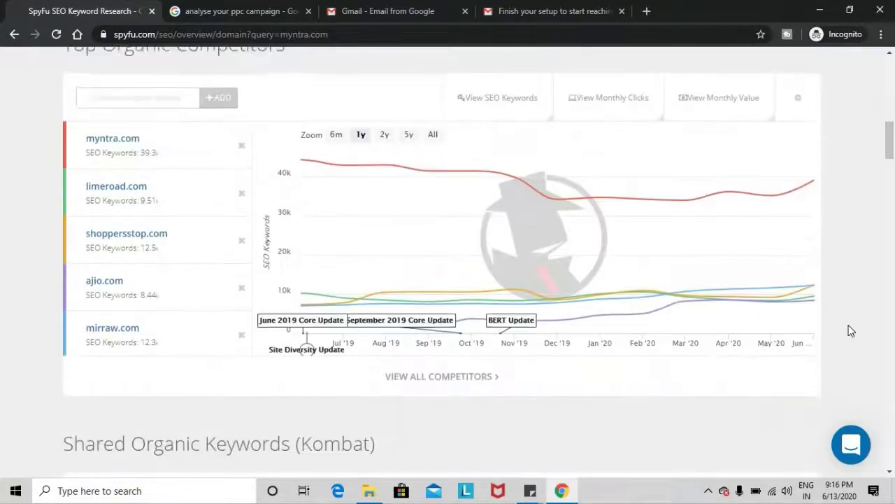
scroll(851, 331, down, 4)
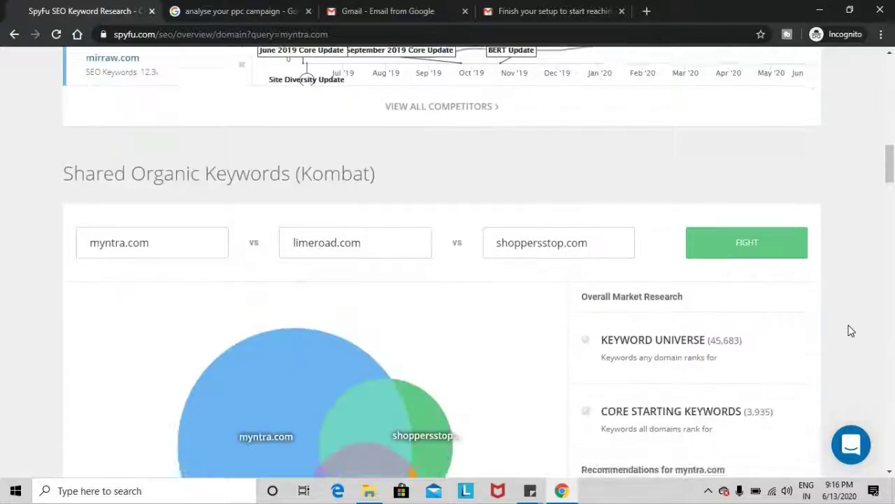
scroll(852, 331, down, 8)
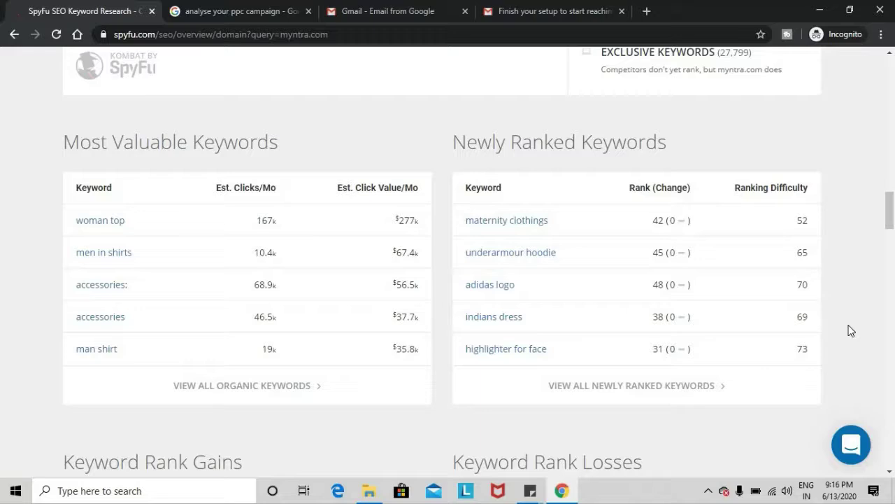
Step: Examine myntra.com's keyword rank gains and losses, the first-page keyword tables and the inbound links list
scroll(851, 331, down, 4)
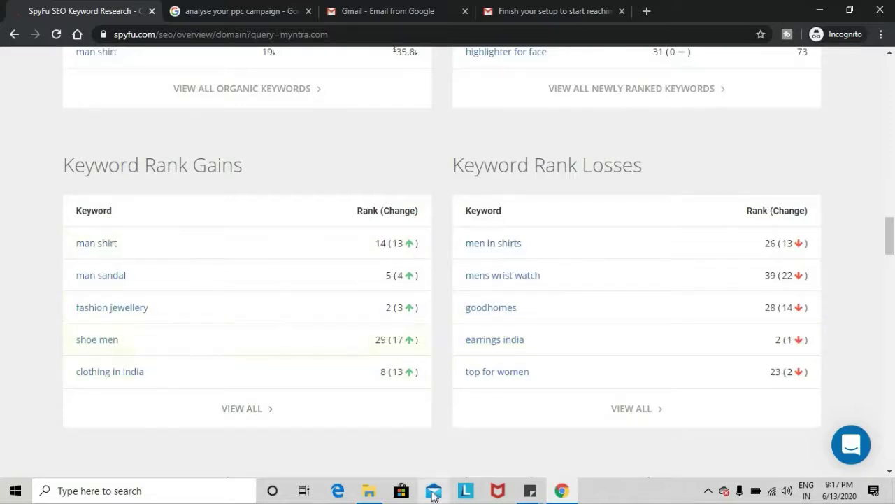
scroll(458, 455, down, 3)
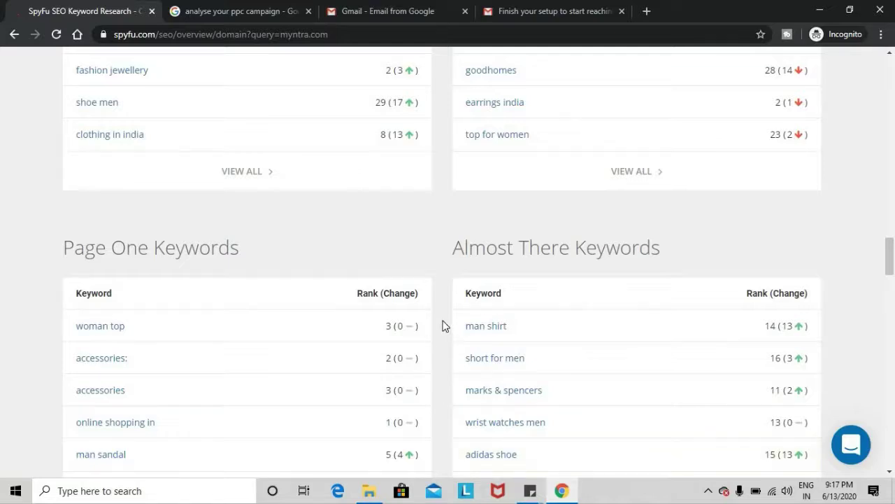
scroll(442, 327, down, 3)
scroll(442, 327, down, 2)
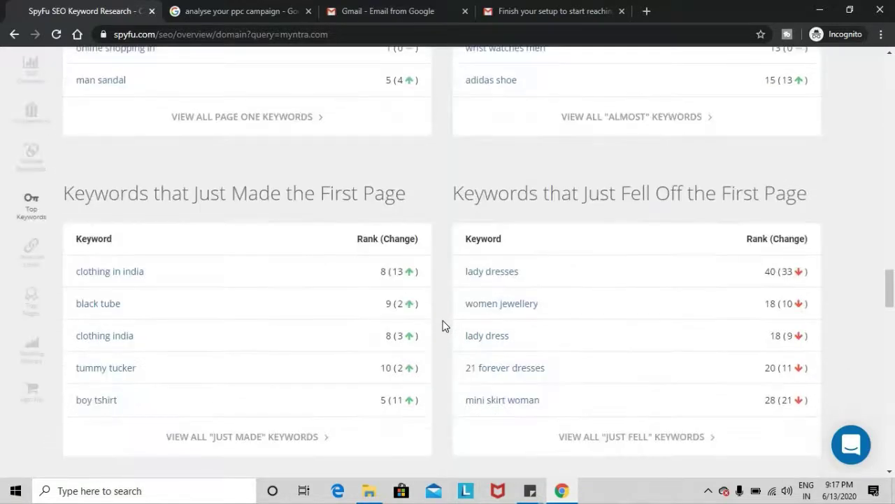
scroll(442, 327, down, 1)
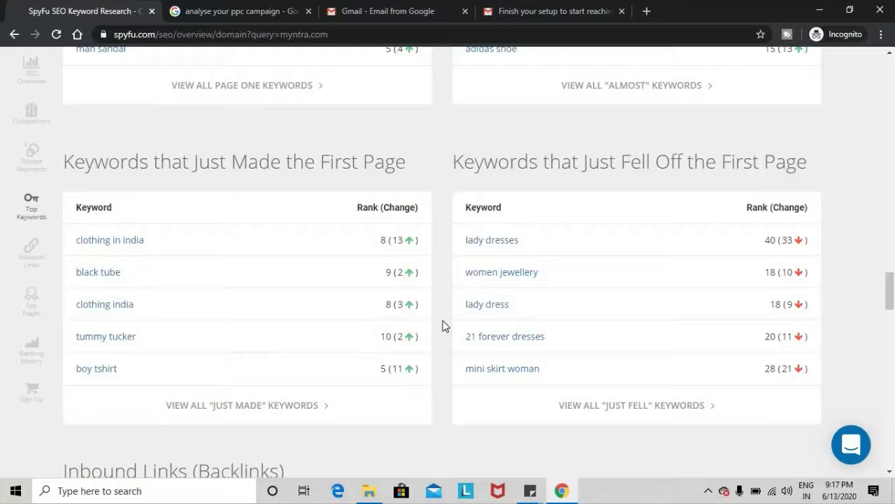
scroll(448, 289, down, 5)
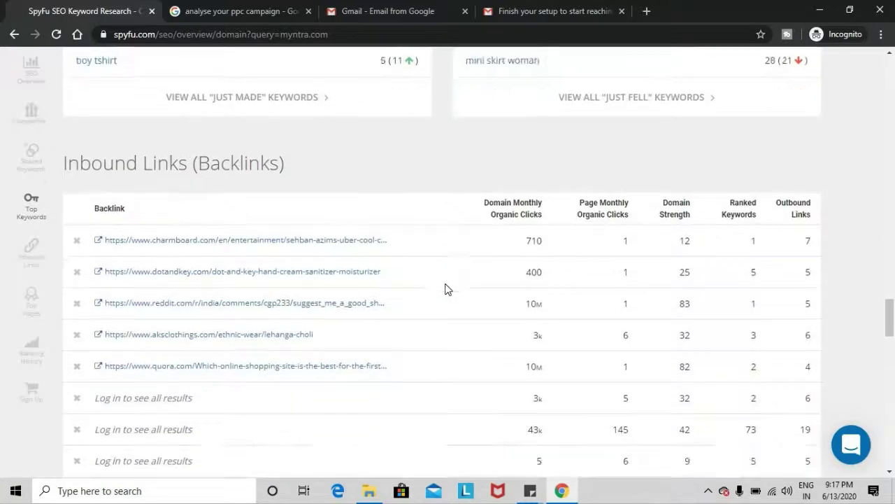
drag(382, 271, 566, 254)
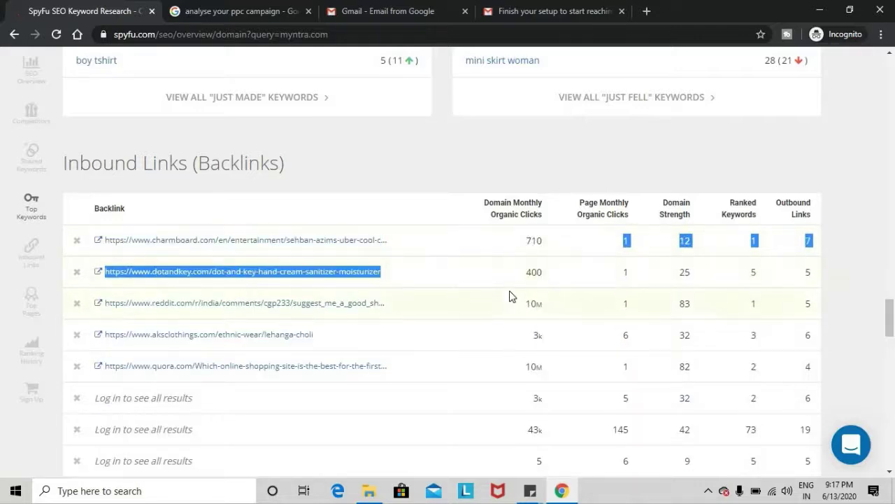
click(832, 275)
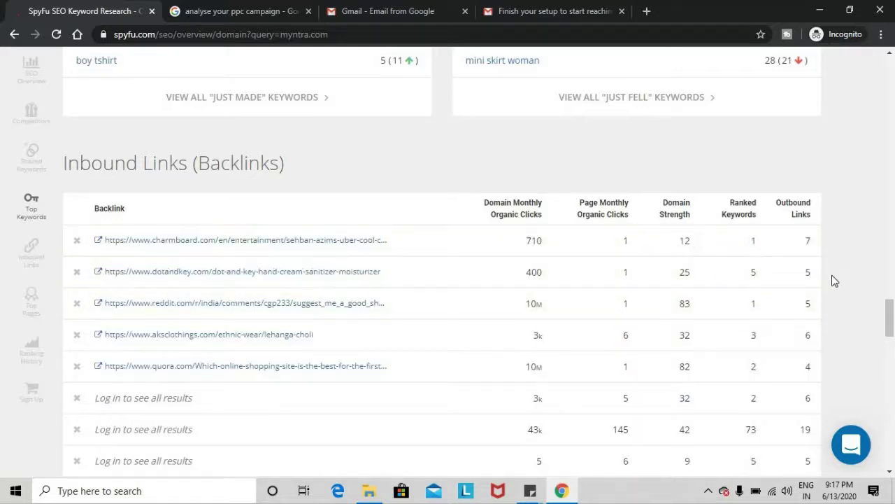
Step: Open the monthly domain overview for myntra.com
scroll(831, 276, up, 15)
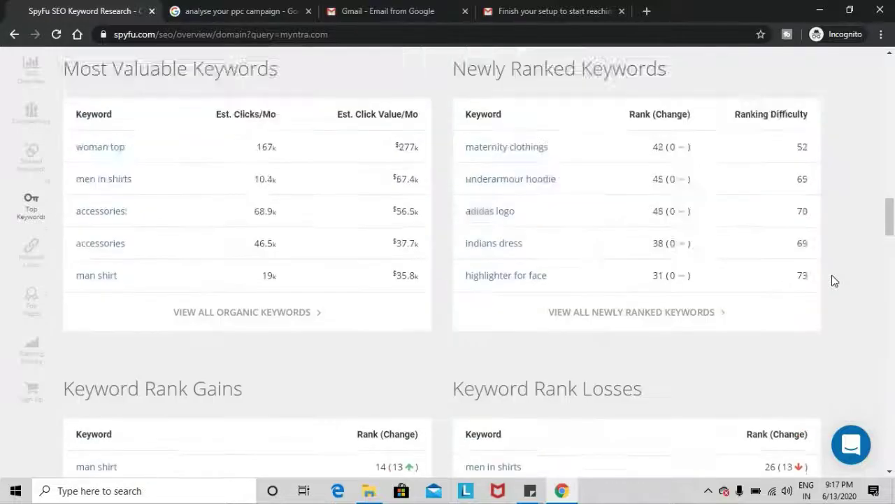
scroll(831, 277, up, 20)
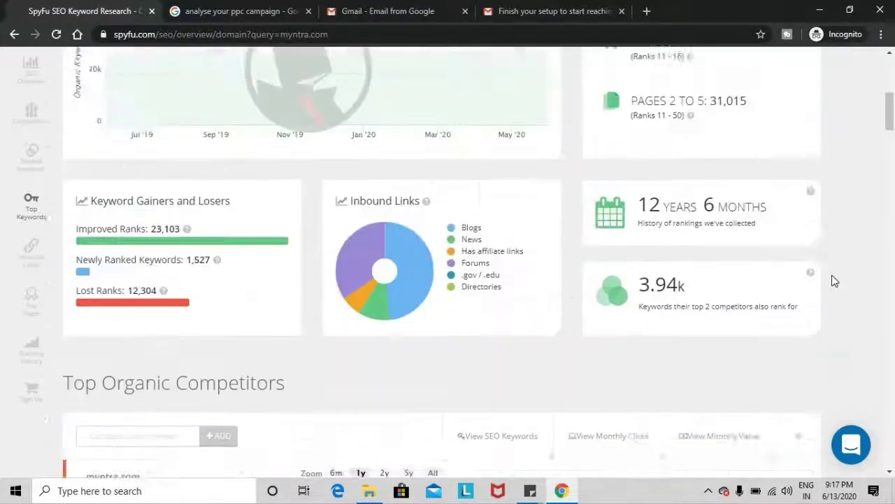
scroll(832, 280, up, 4)
scroll(831, 281, down, 2)
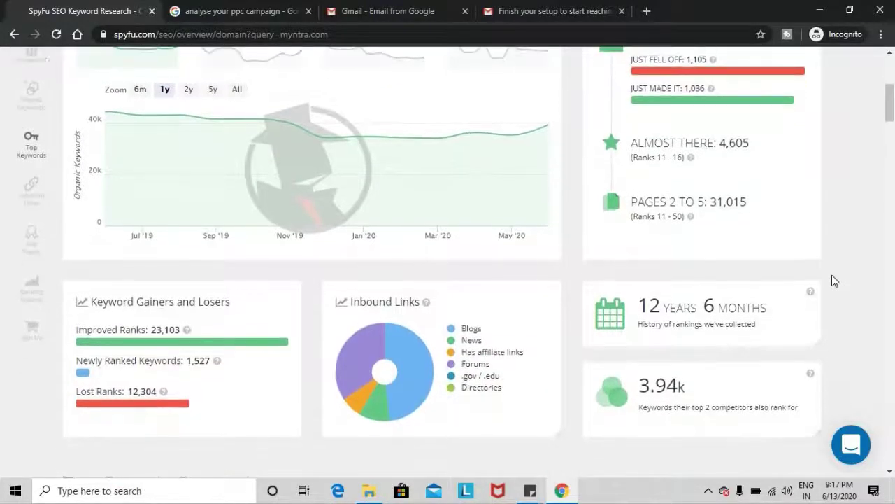
scroll(832, 281, up, 5)
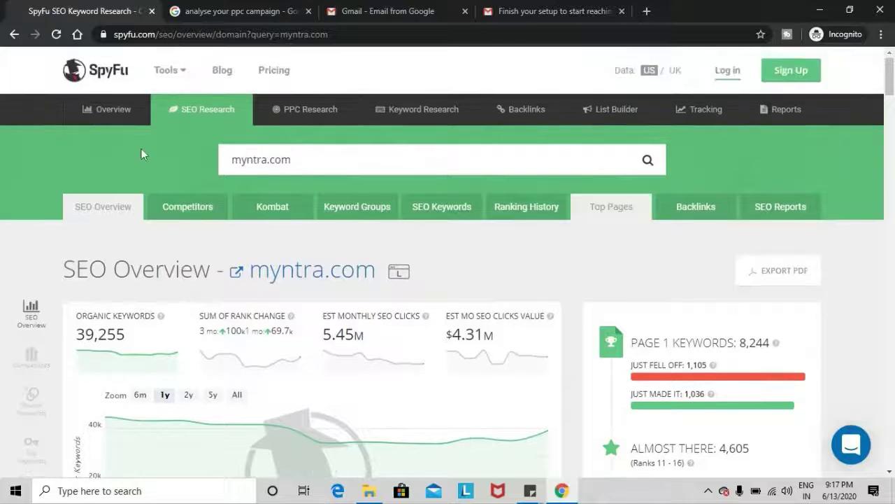
click(122, 117)
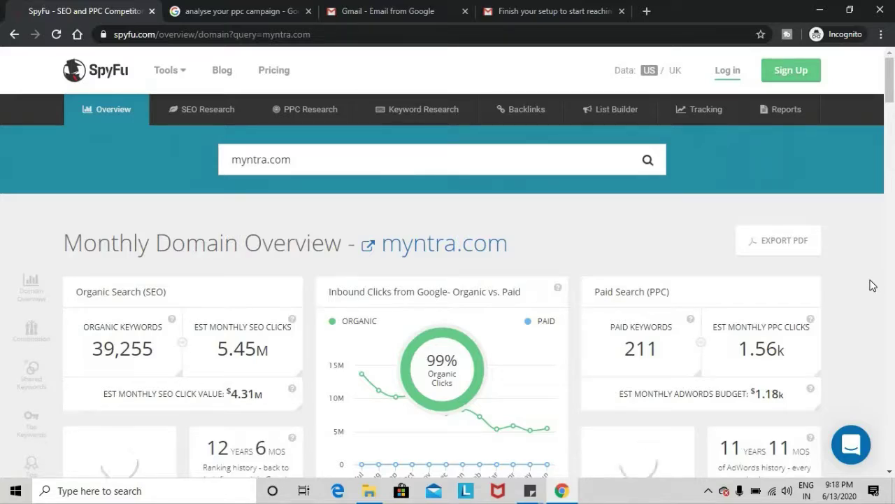
Step: Examine the domain overview's organic search, paid search and inbound clicks figures, and its AdWords recommendations
scroll(872, 286, down, 3)
scroll(872, 285, down, 1)
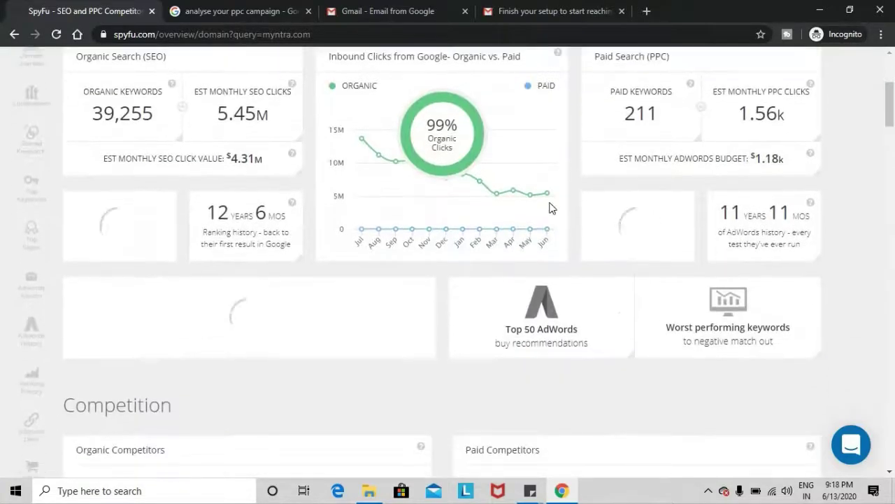
scroll(320, 135, up, 1)
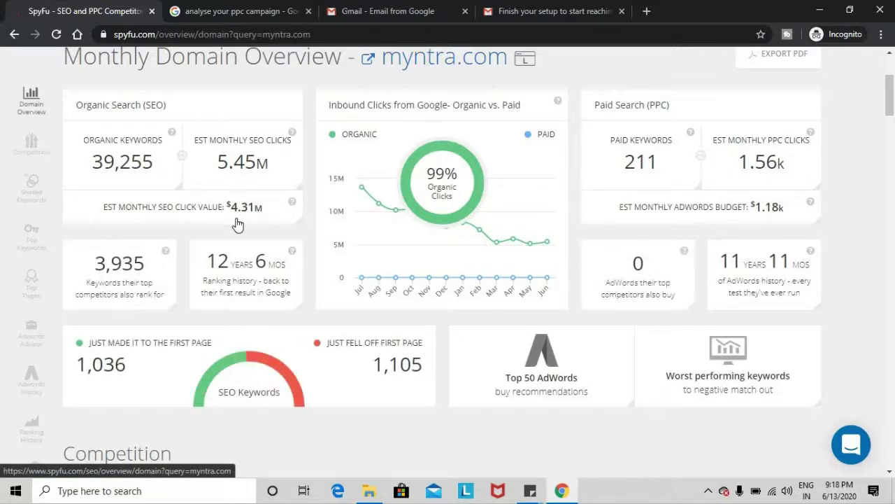
scroll(238, 224, down, 1)
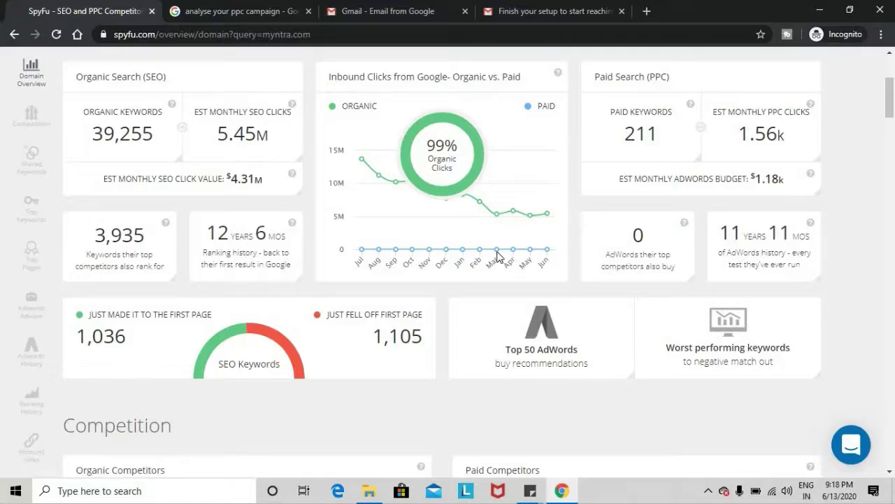
scroll(497, 257, up, 1)
scroll(496, 257, up, 1)
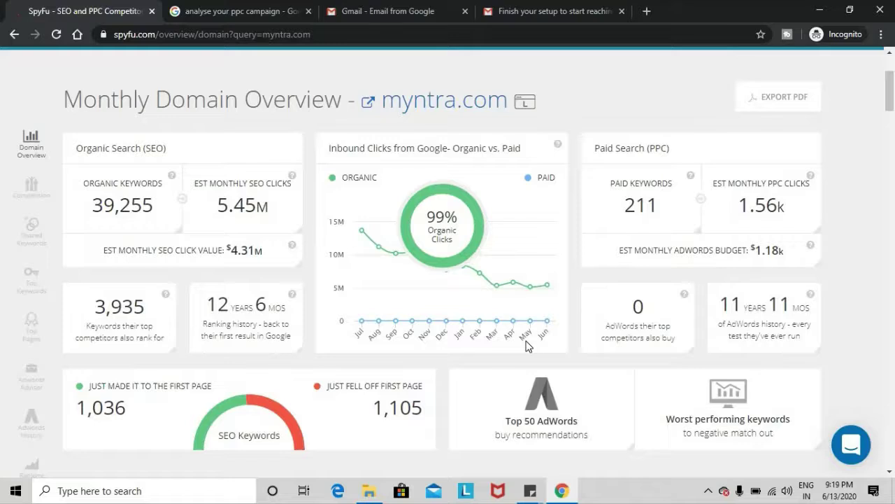
scroll(534, 358, down, 2)
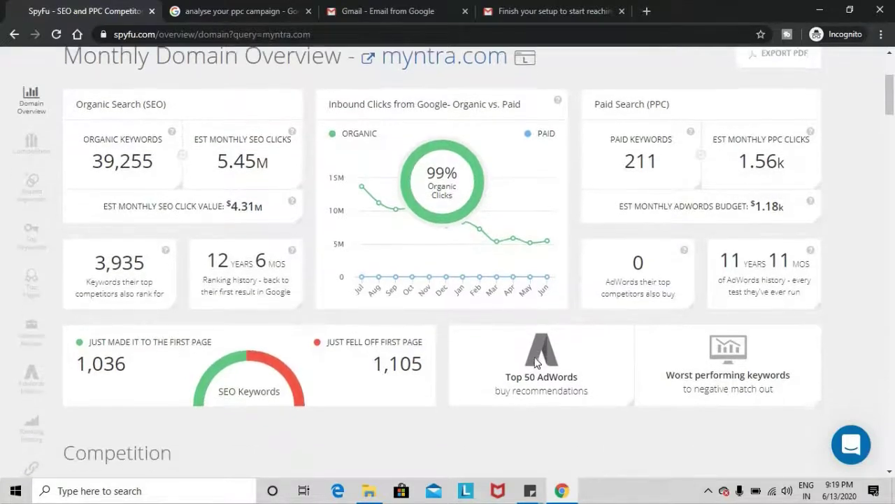
scroll(534, 361, down, 2)
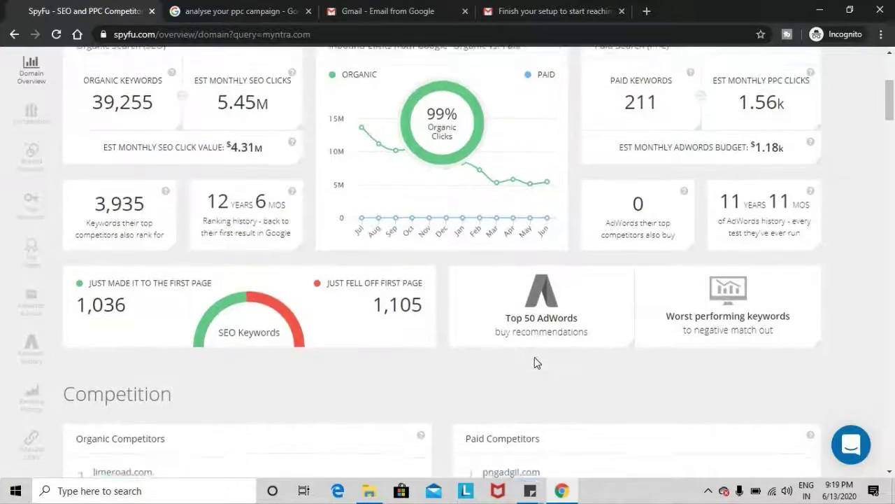
scroll(535, 362, down, 1)
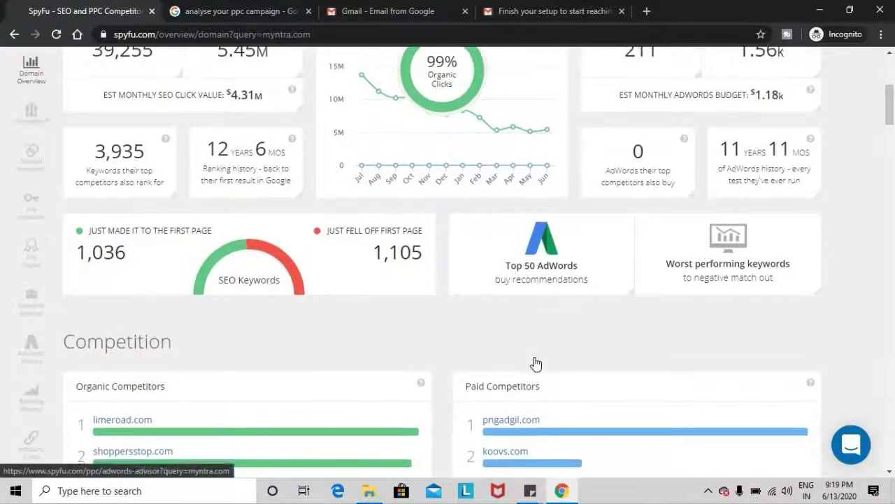
scroll(535, 362, up, 5)
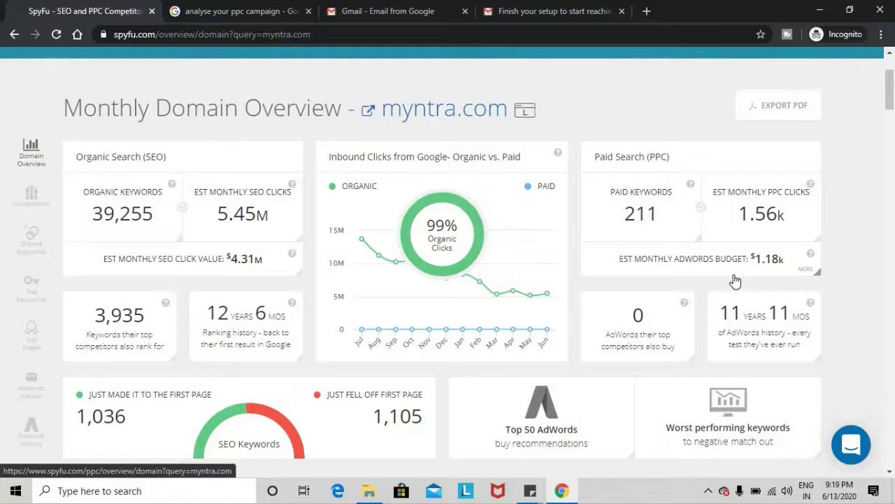
Step: Open the full list of myntra.com's organic keywords from the Top Keywords section and look through the table
scroll(735, 281, down, 3)
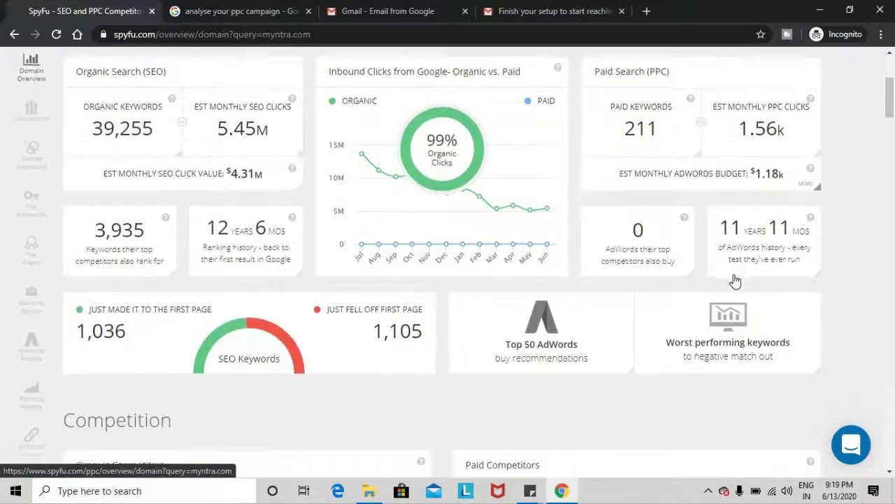
scroll(735, 281, down, 4)
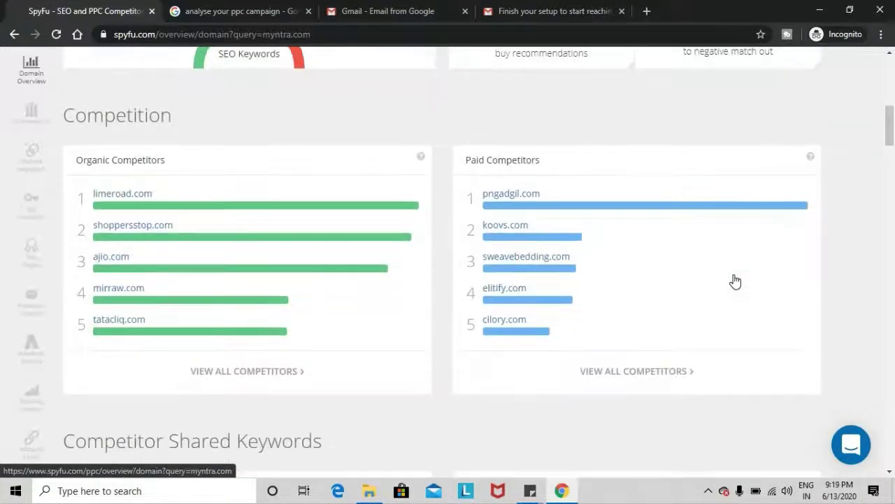
scroll(735, 280, down, 7)
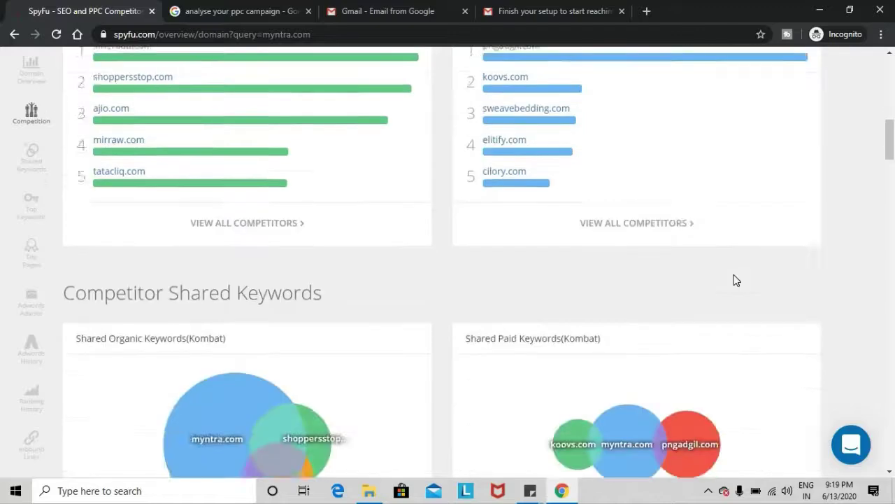
scroll(735, 280, down, 6)
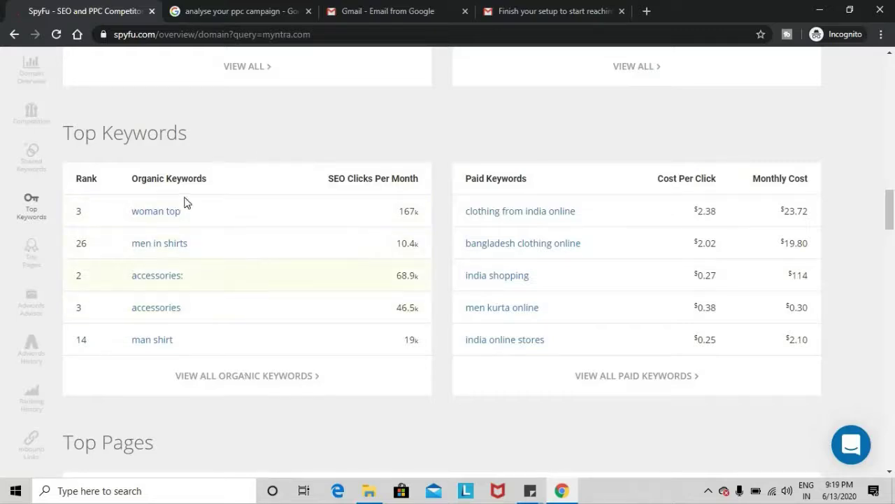
click(217, 382)
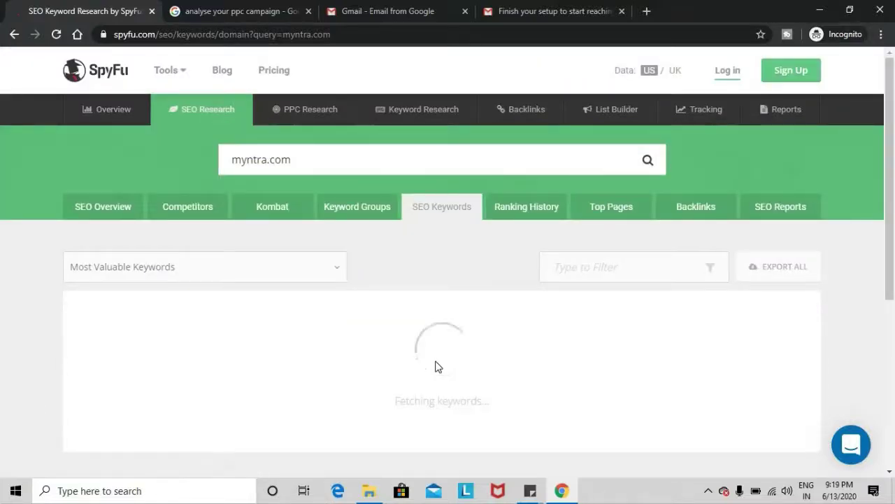
scroll(856, 304, down, 3)
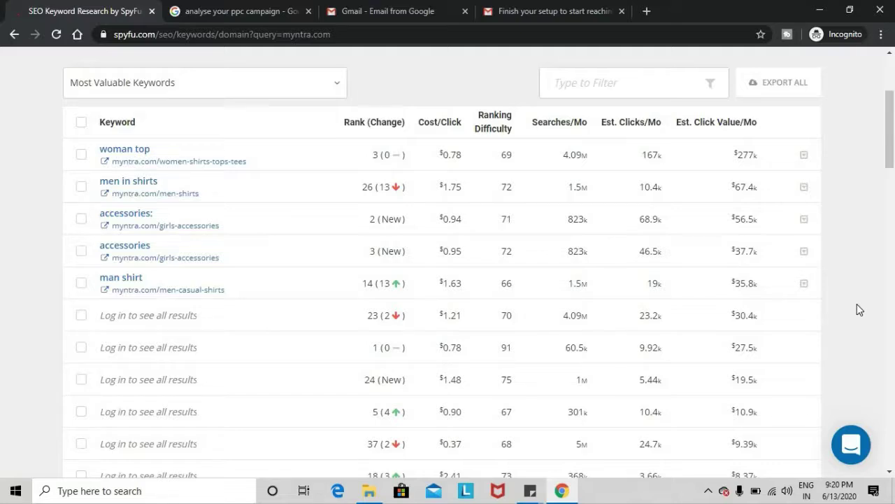
Step: Replace the searched domain with dominos.com and load its SEO keywords
scroll(857, 304, up, 3)
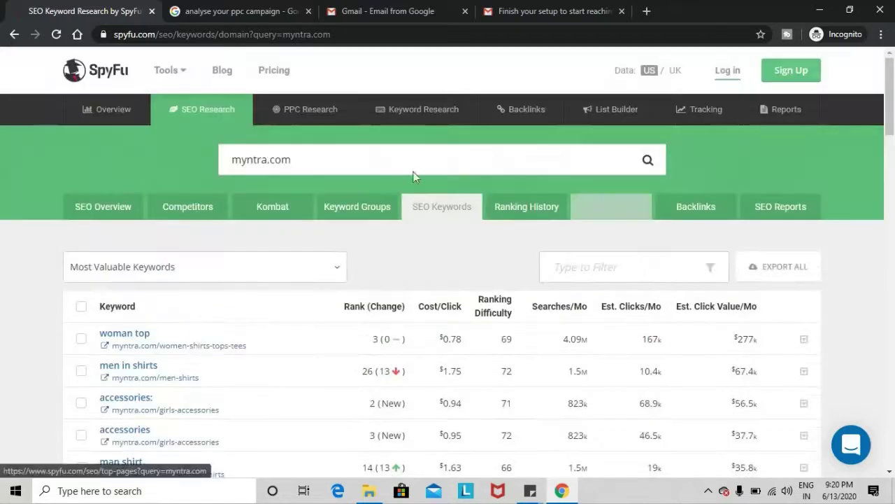
click(388, 161)
key(ctrl+a)
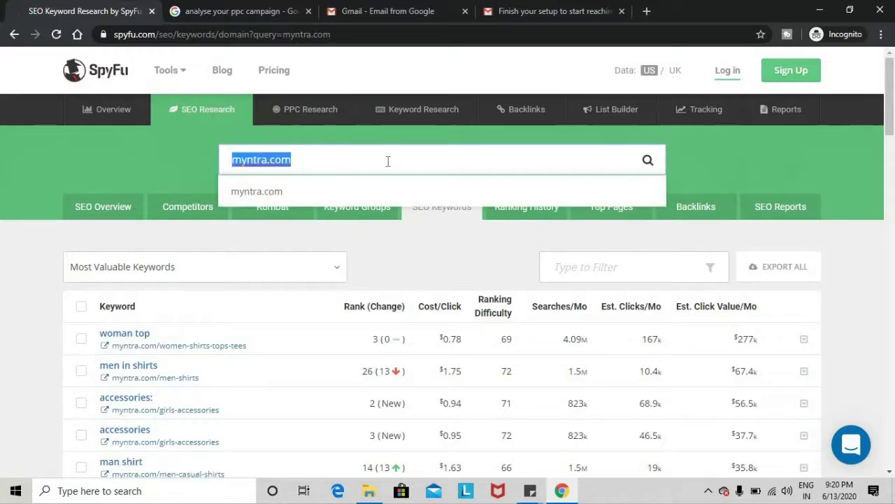
key(BackSpace)
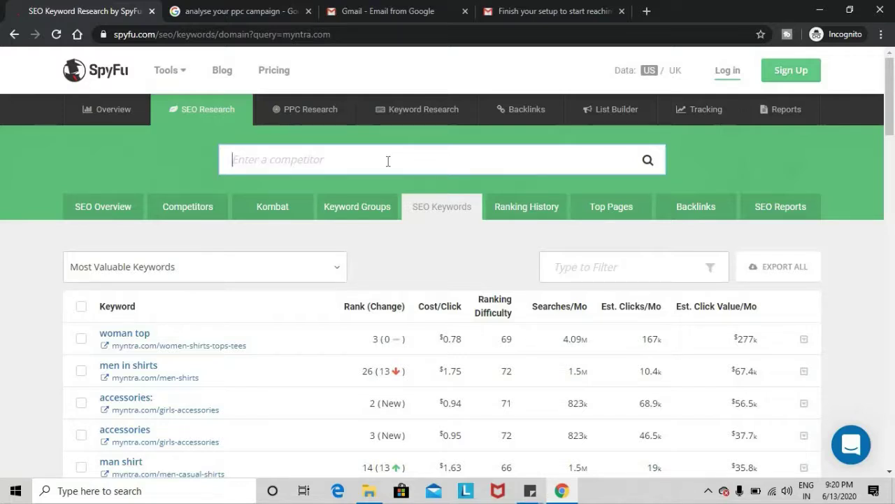
text(dommi)
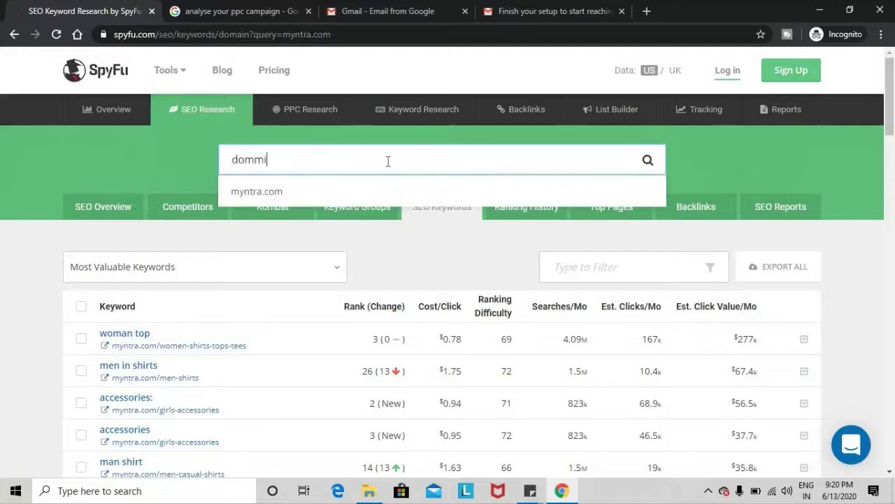
key(BackSpace)
key(BackSpace)
text(ino)
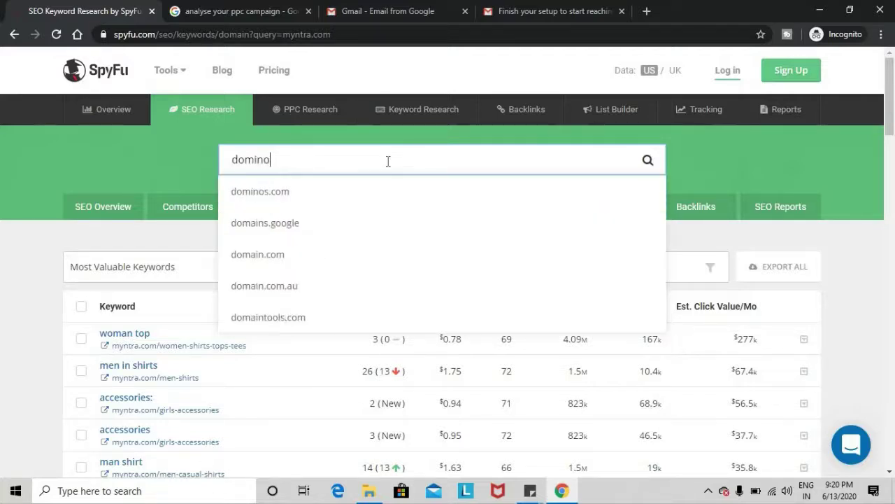
text(s)
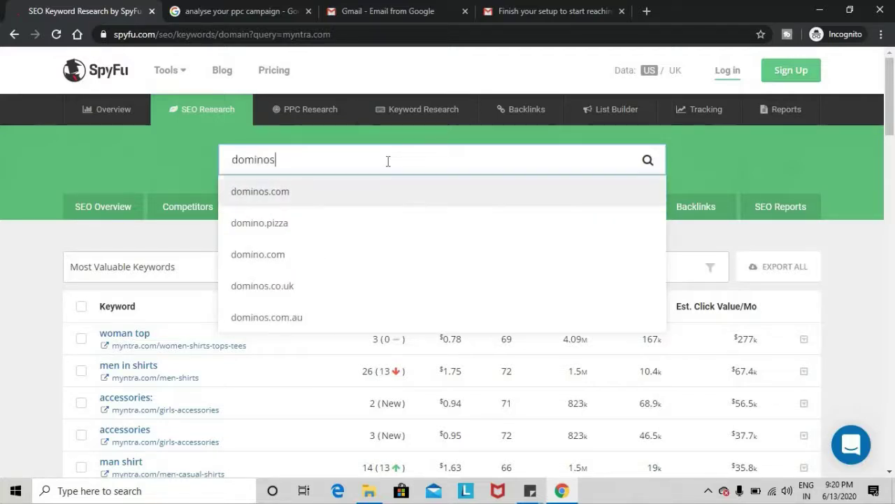
key(Return)
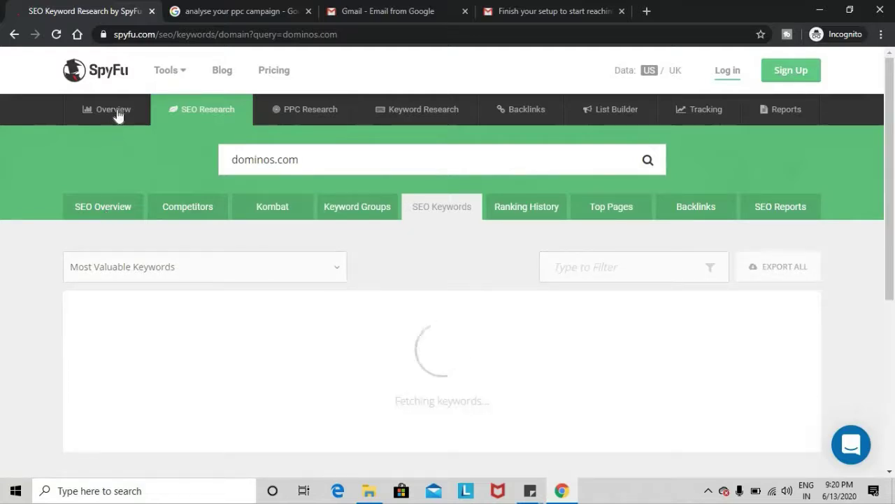
Step: Open the monthly domain overview for dominos.com and review its organic and paid search figures, inbound clicks and competitors
click(116, 110)
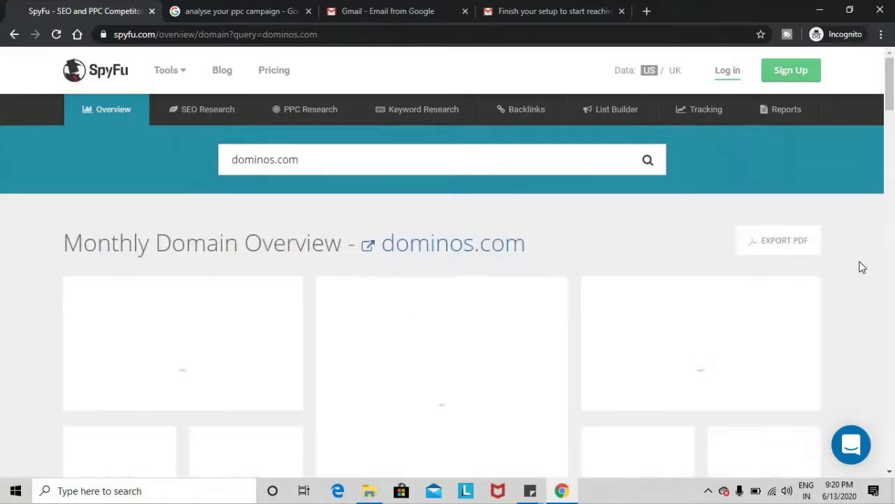
scroll(862, 267, down, 1)
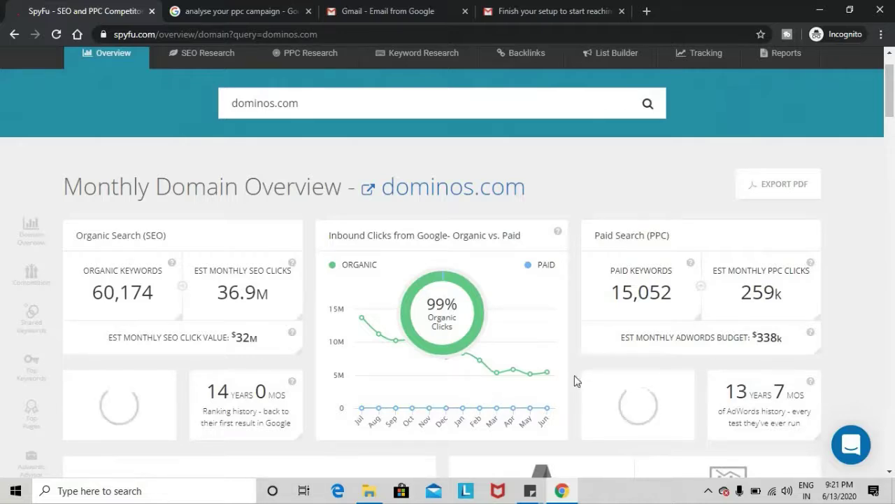
scroll(832, 339, down, 2)
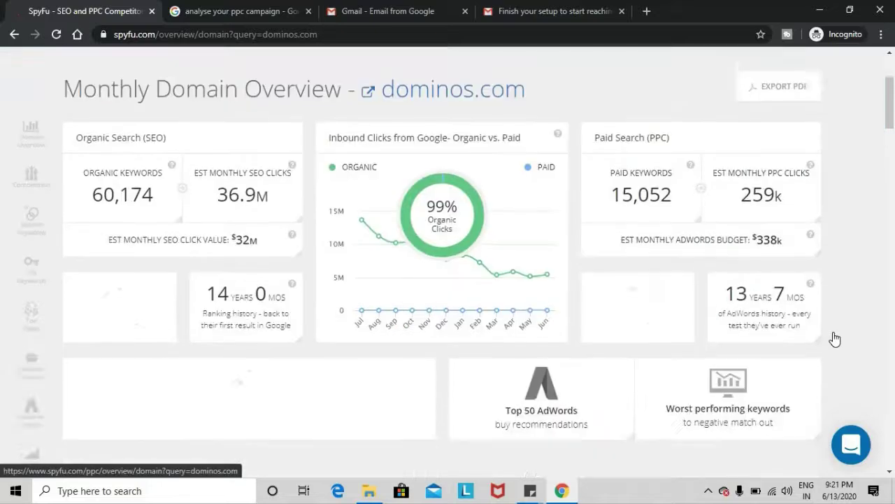
scroll(834, 339, down, 1)
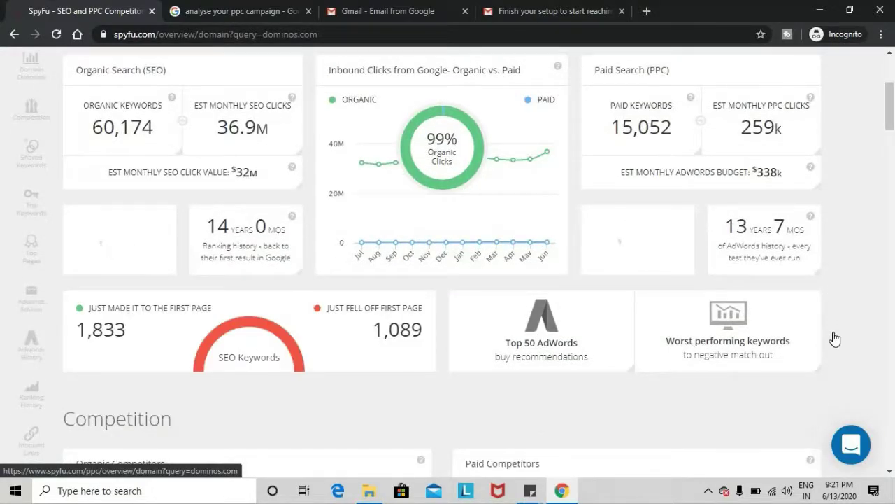
scroll(835, 339, down, 5)
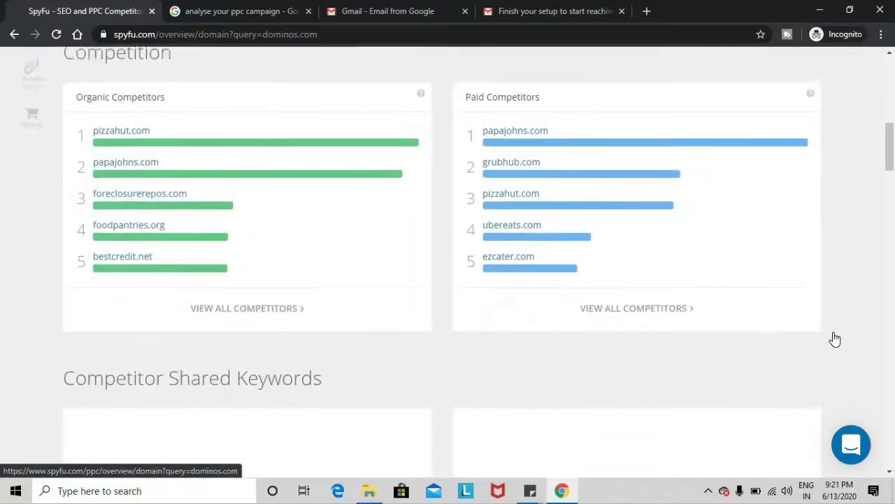
Step: Examine dominos.com's competitor shared keywords, top organic and paid keywords, and top pages
scroll(834, 339, down, 4)
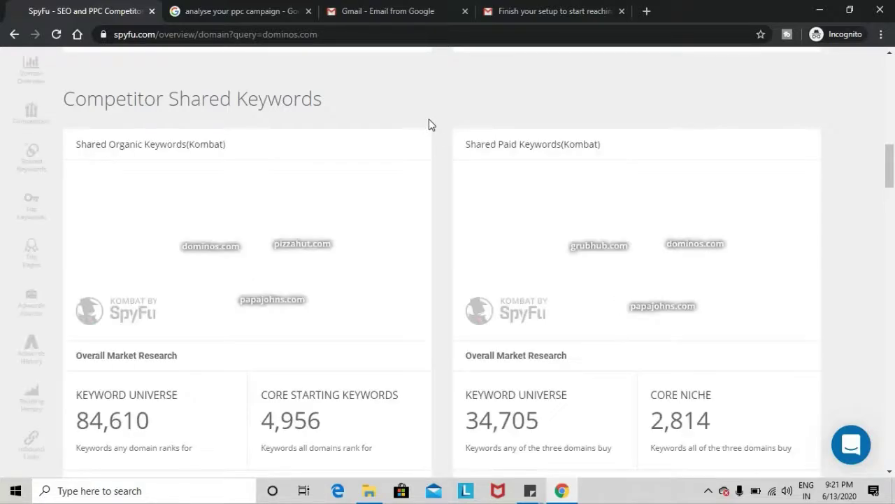
scroll(429, 124, down, 2)
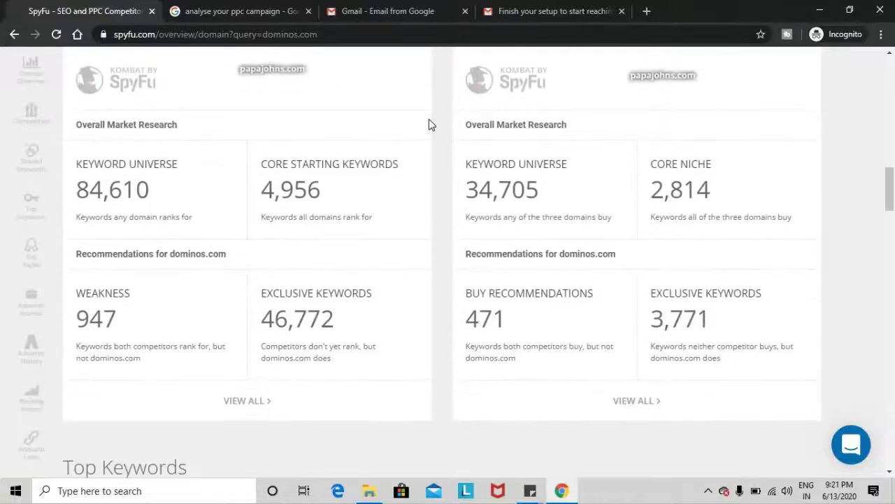
scroll(443, 254, down, 4)
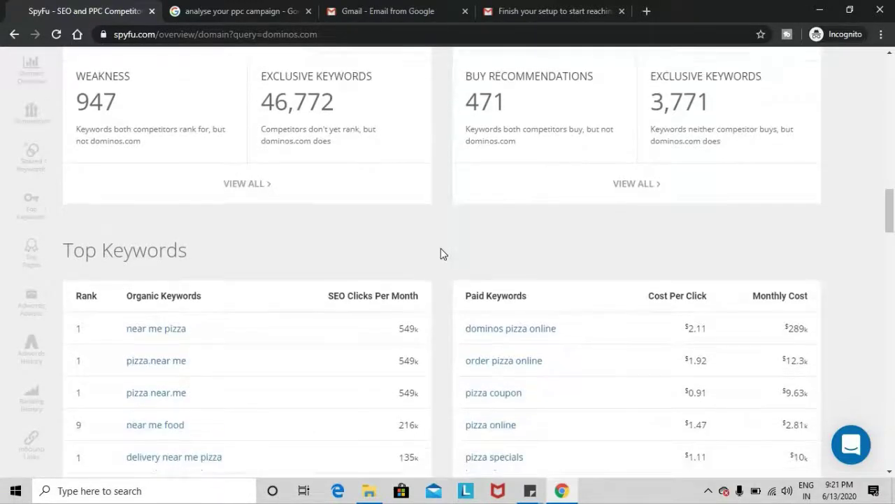
scroll(442, 254, down, 2)
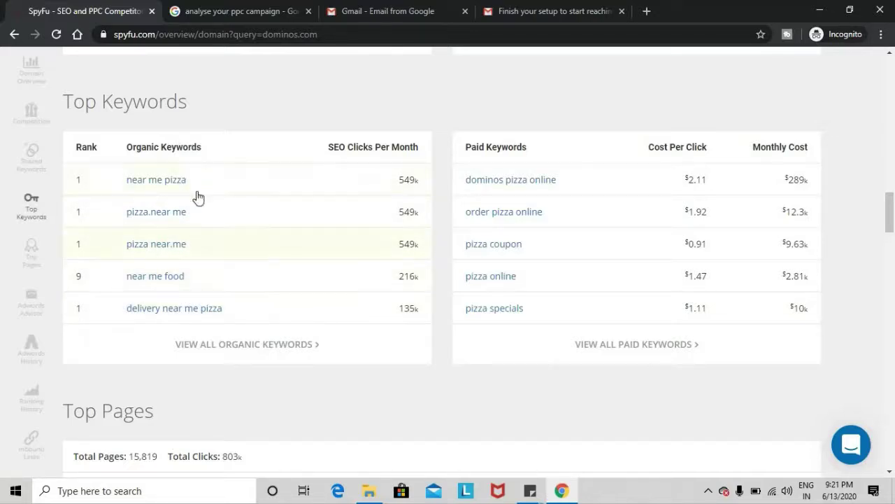
scroll(371, 399, down, 5)
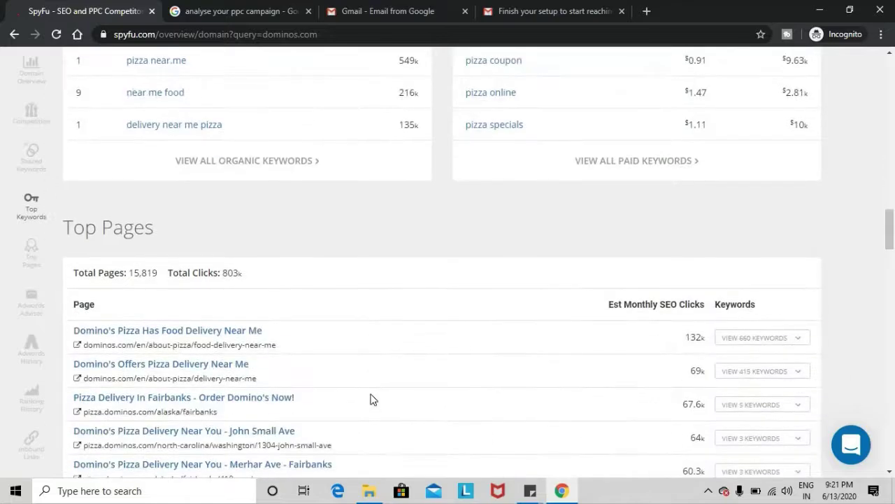
Step: Open the Keyword Overview for dominos.com and review its monthly volume, estimated clicks, similar keywords and questions
scroll(371, 398, up, 7)
scroll(370, 399, up, 10)
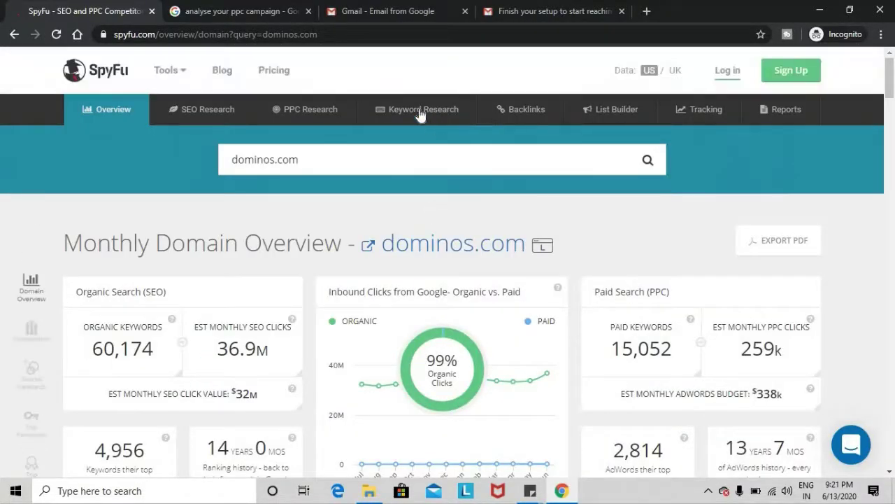
mouse_move(420, 115)
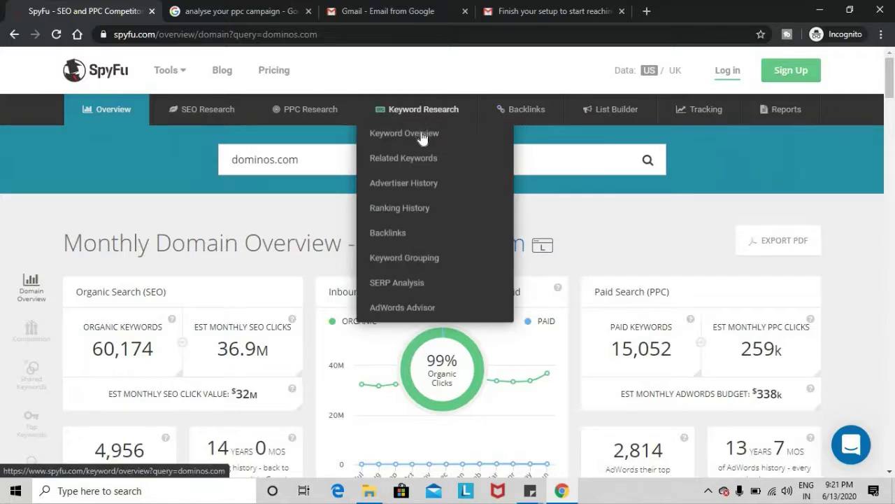
click(421, 133)
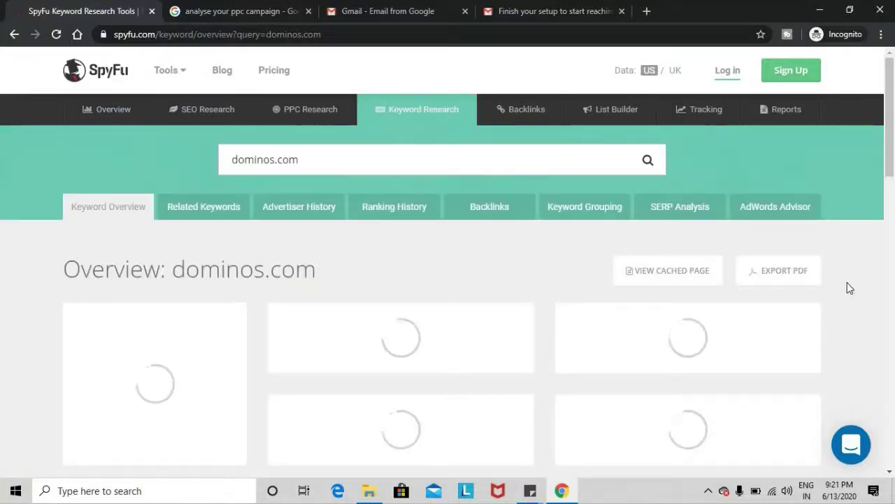
scroll(865, 293, down, 2)
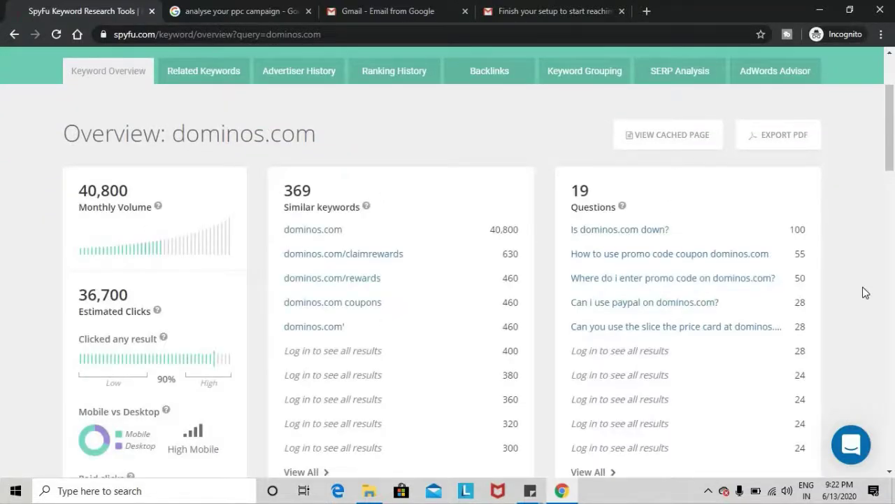
scroll(865, 292, down, 1)
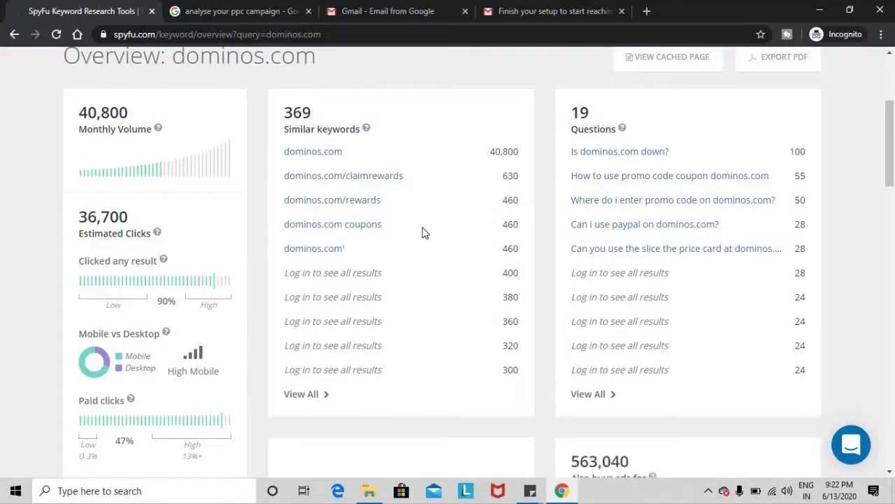
Step: Examine the terms dominos.com also ranks for and buys ads for, the AdWords buy recommendations and the most successful advertisers
scroll(424, 232, down, 1)
scroll(423, 232, down, 4)
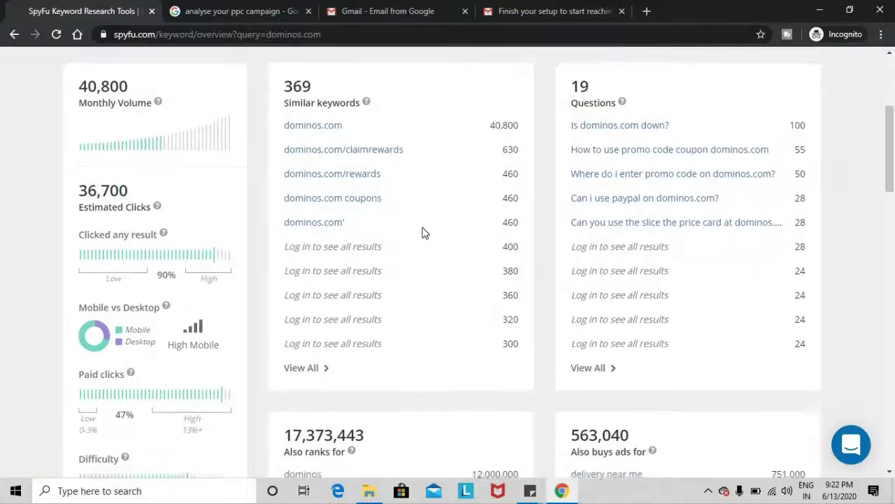
scroll(423, 232, down, 1)
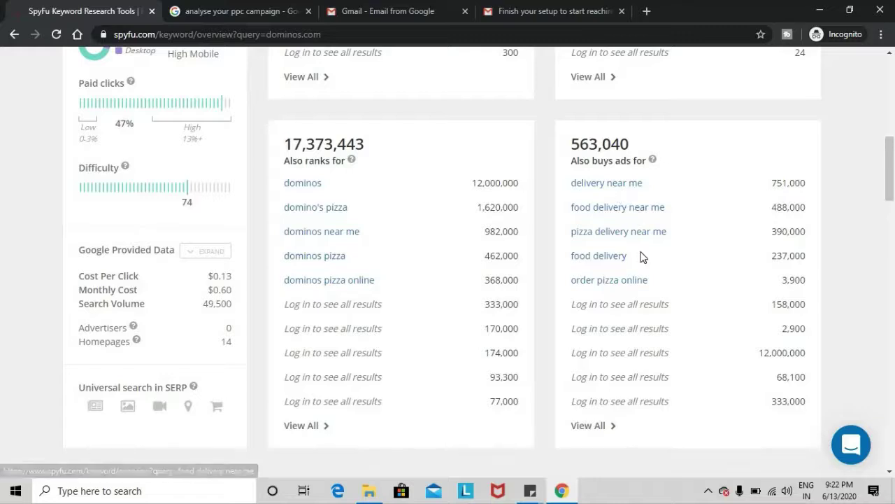
scroll(470, 309, down, 4)
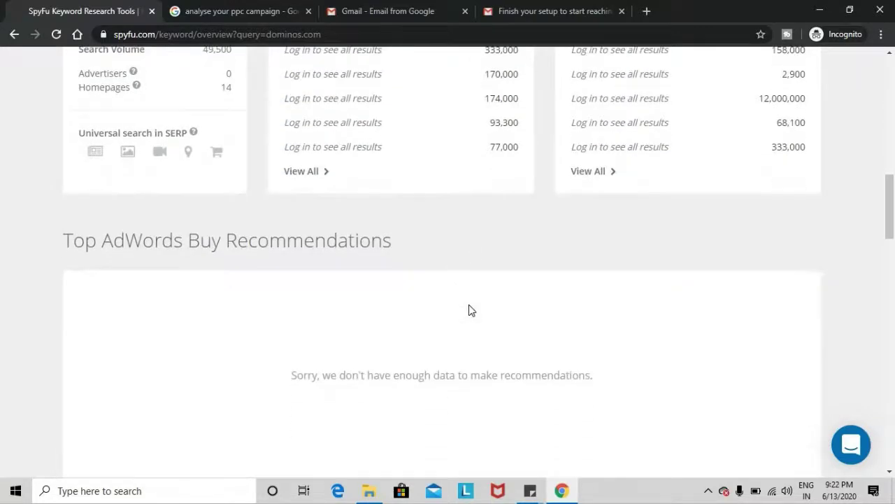
scroll(469, 310, down, 6)
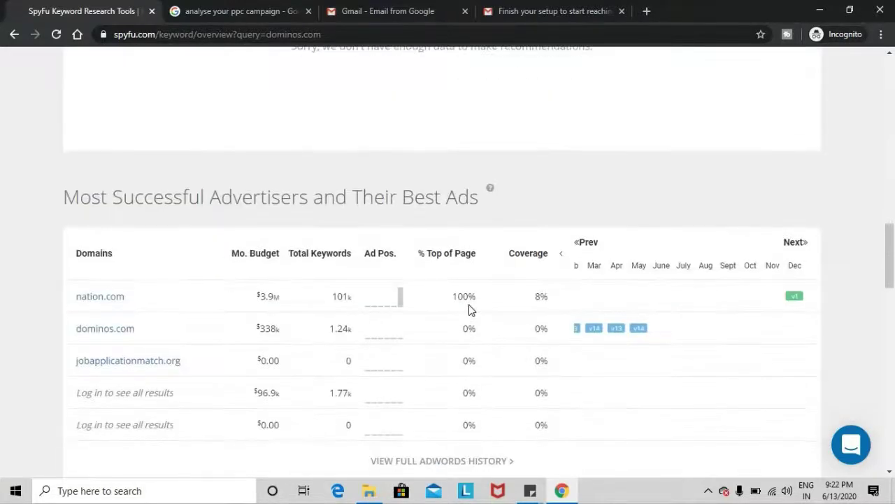
scroll(468, 310, up, 20)
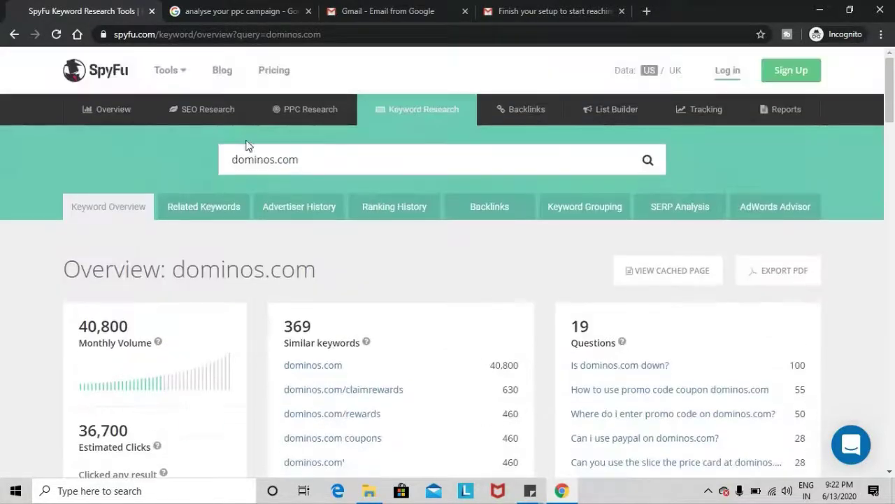
click(222, 10)
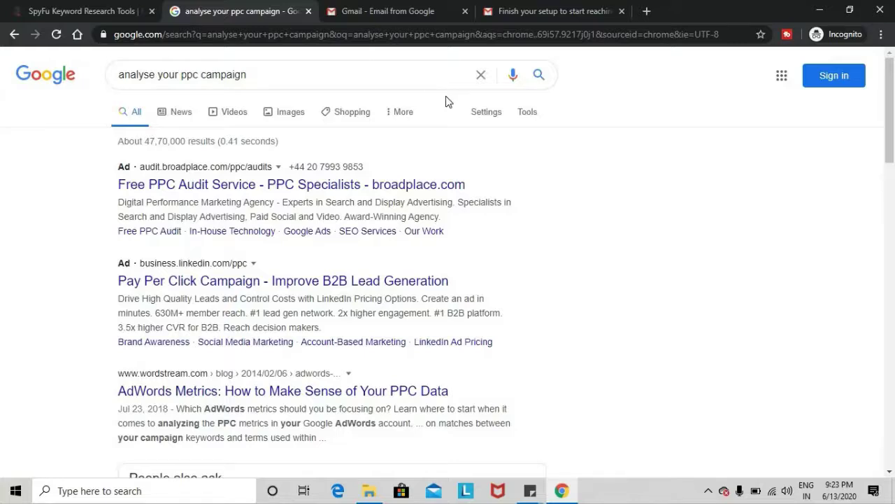
click(111, 9)
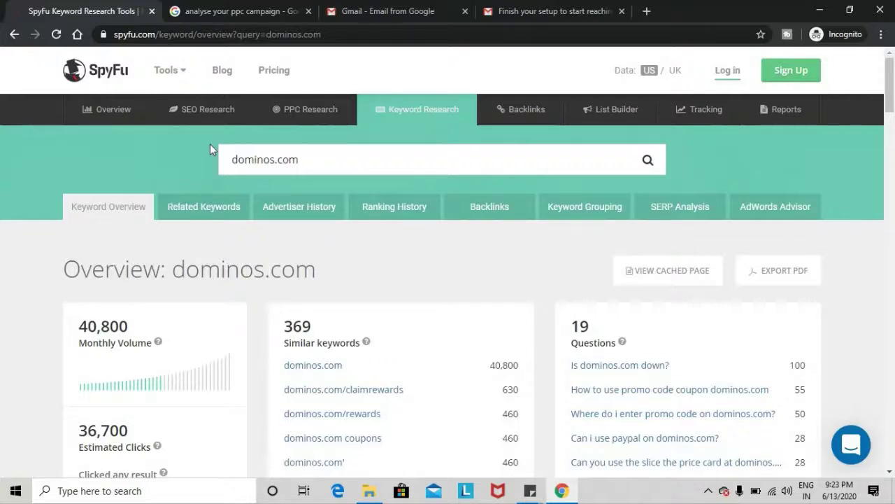
click(711, 490)
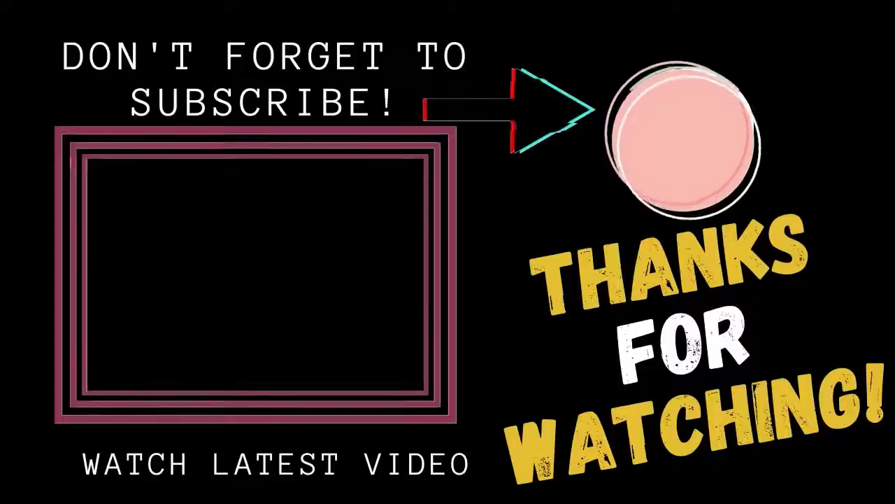